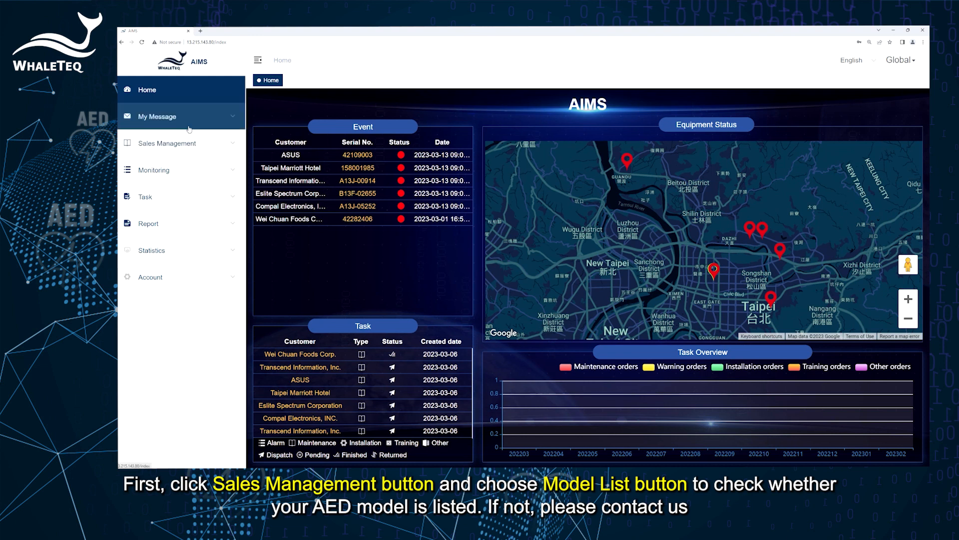
- Review the AED Model List under Sales Management, then view the 15-unit Inventory Management list
click(185, 144)
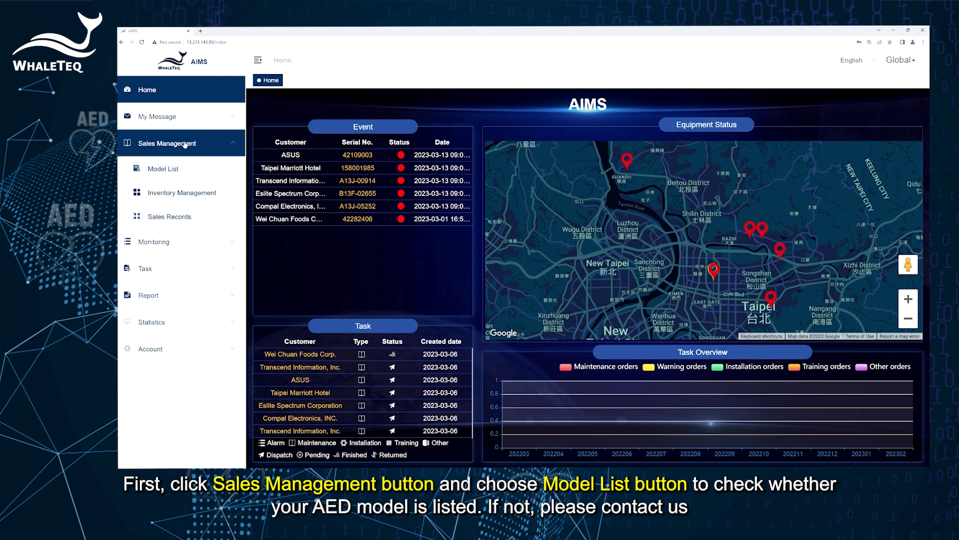
click(180, 171)
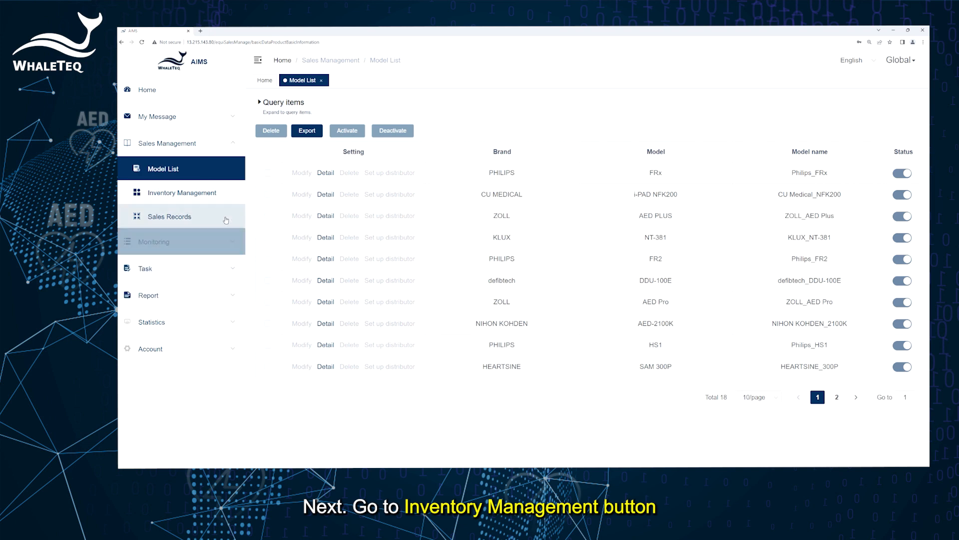
click(224, 194)
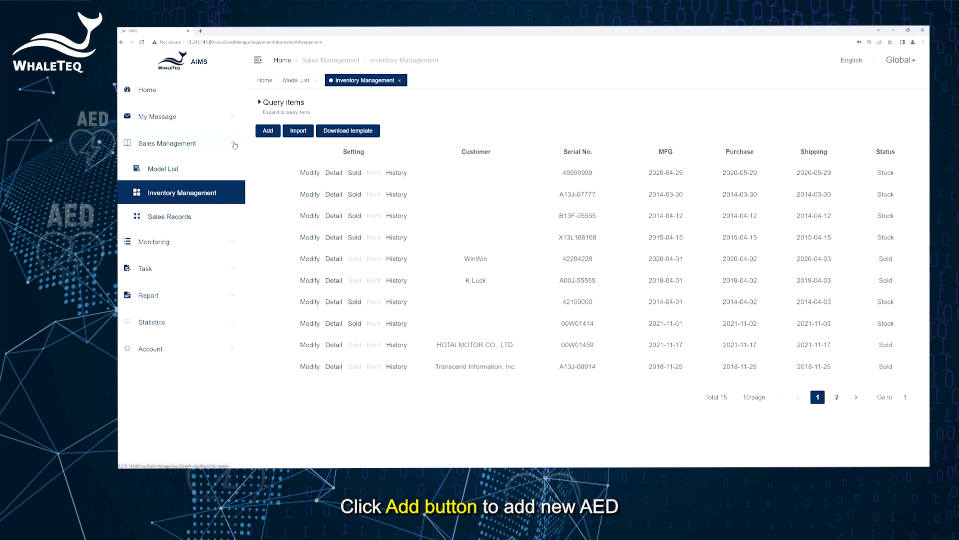
- Start a new inventory entry for a Philips_FR2 with serial number A55Q-11111
click(260, 131)
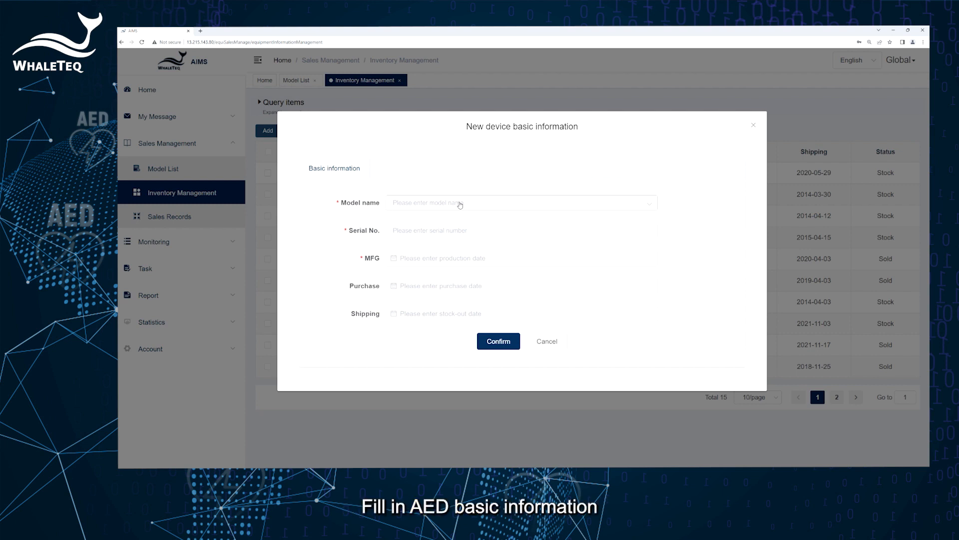
click(459, 204)
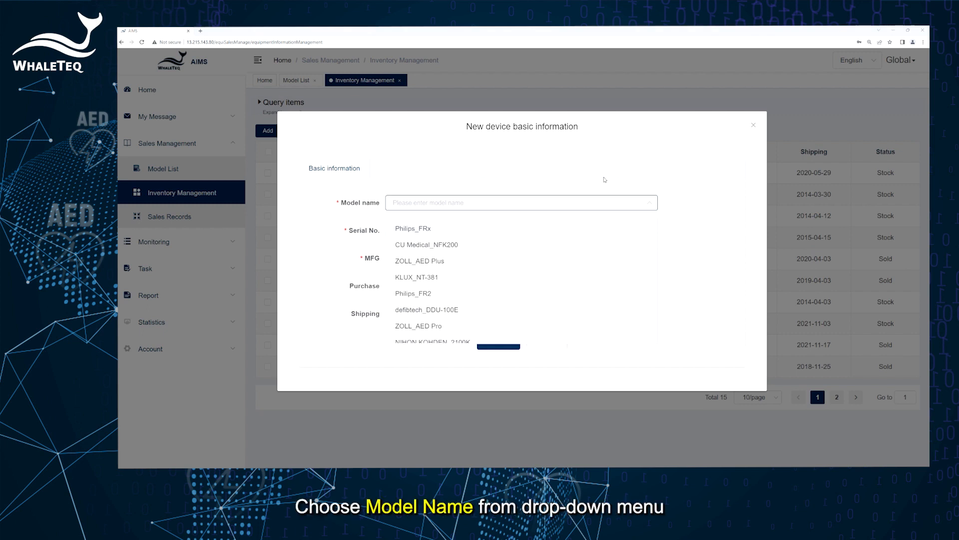
click(425, 293)
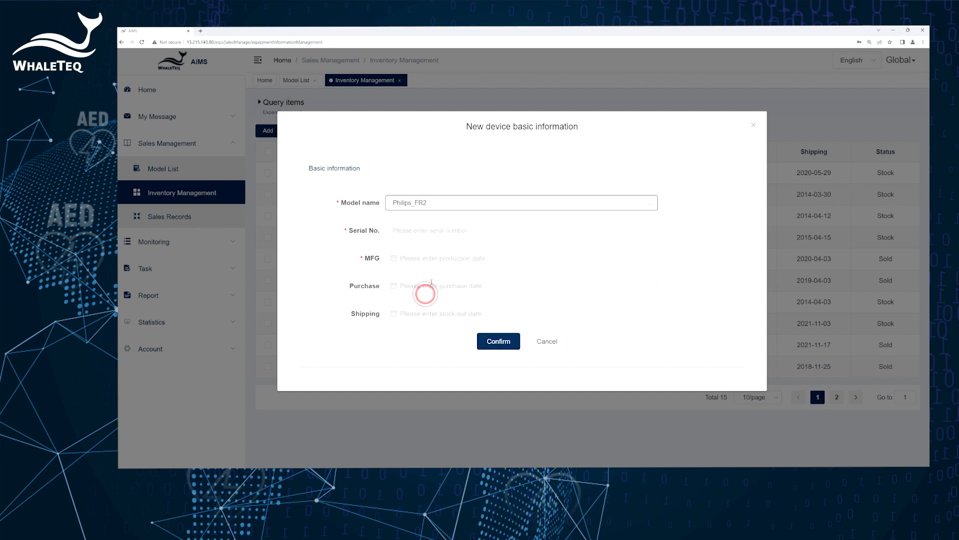
click(510, 229)
text(A55Q-11111)
- Set the unit's manufacturing date to 2015-04-24
click(439, 258)
click(445, 283)
click(398, 285)
click(444, 344)
click(515, 314)
click(461, 400)
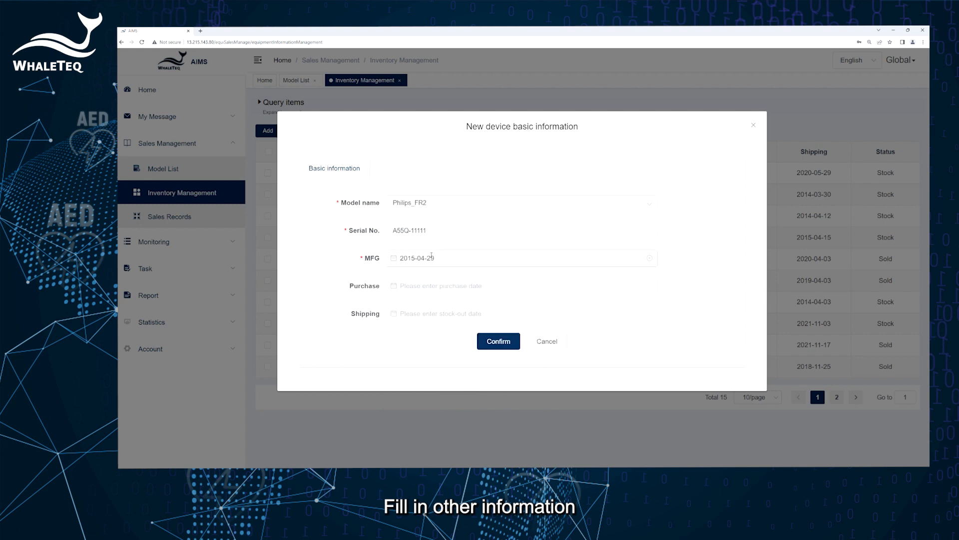
click(431, 258)
click(509, 387)
- Set purchase and shipping dates to 2015-04-29 and save the new unit
click(435, 281)
click(449, 314)
click(398, 313)
click(446, 377)
click(515, 343)
click(462, 429)
click(440, 313)
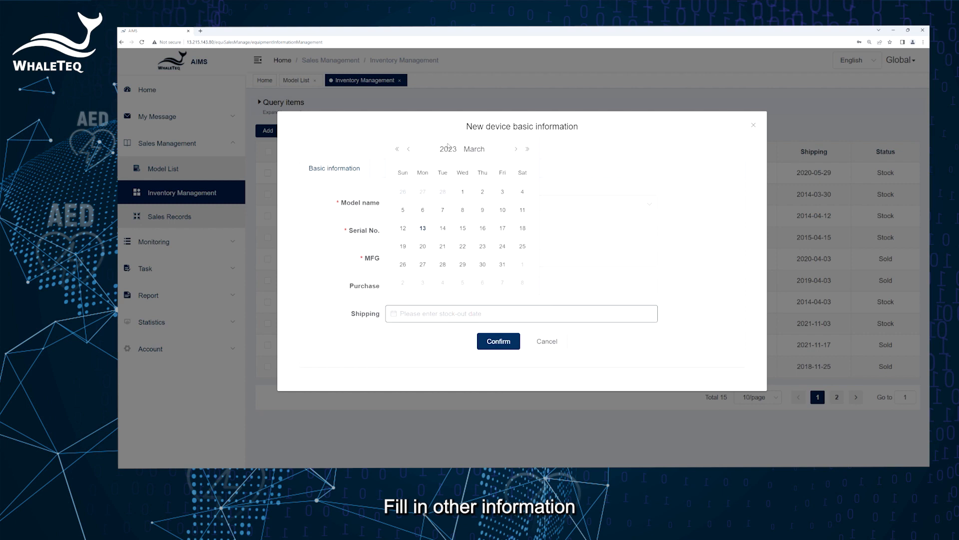
click(452, 149)
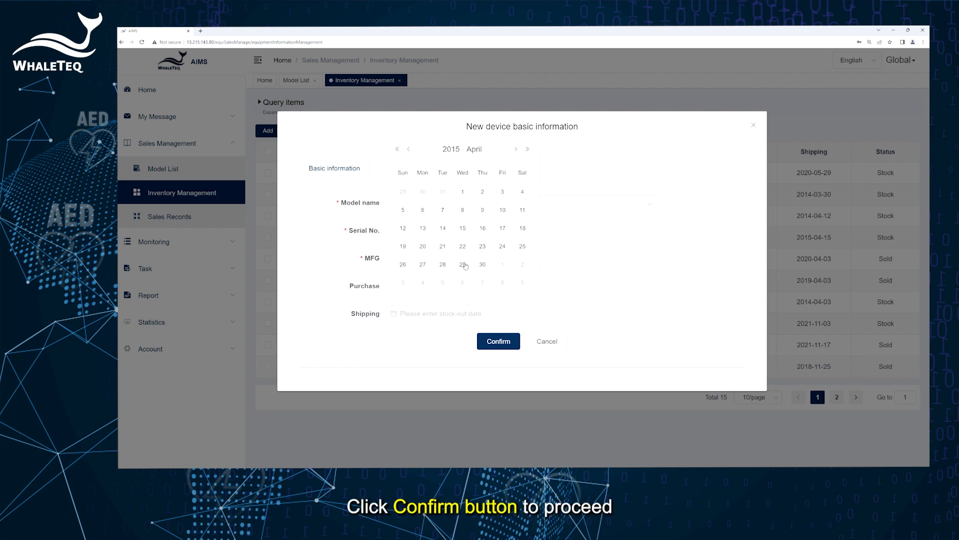
click(464, 263)
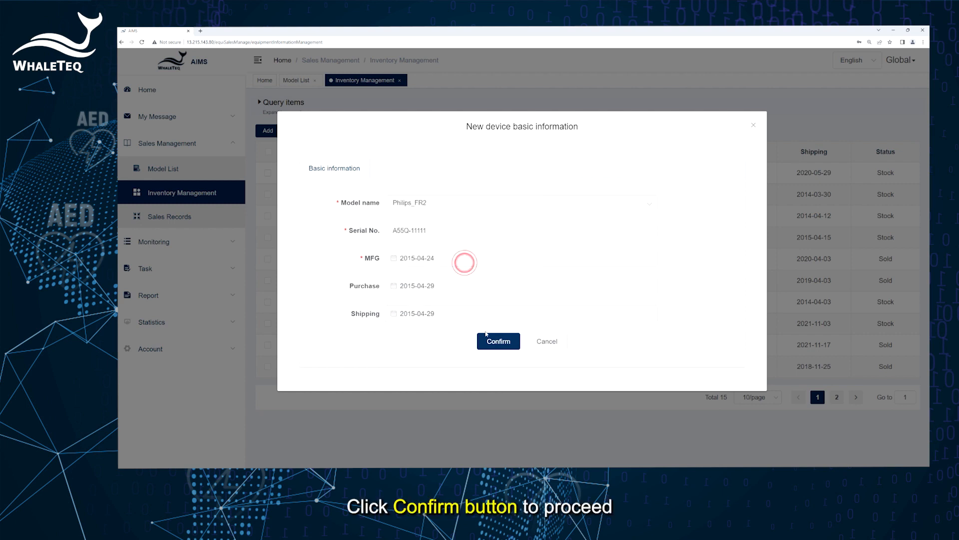
click(498, 341)
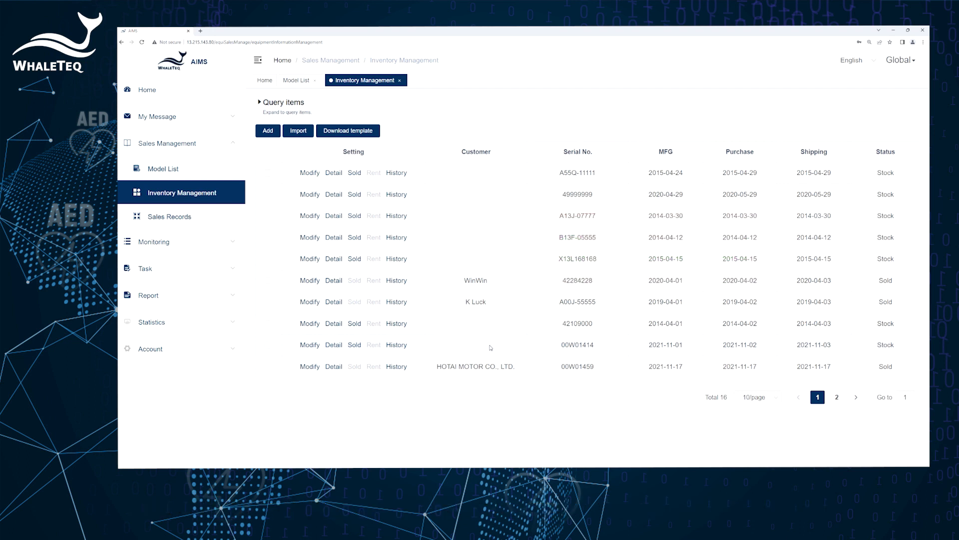
- Sell unit A55Q-11111 to Taipei Marriott Hotel as a Buyout and continue to the sale form
click(355, 173)
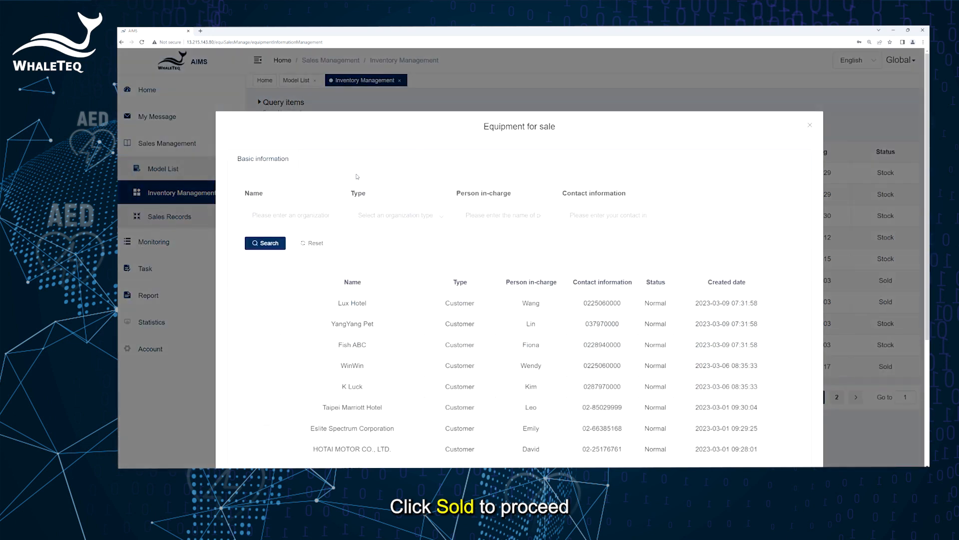
scroll(342, 339, down, 2)
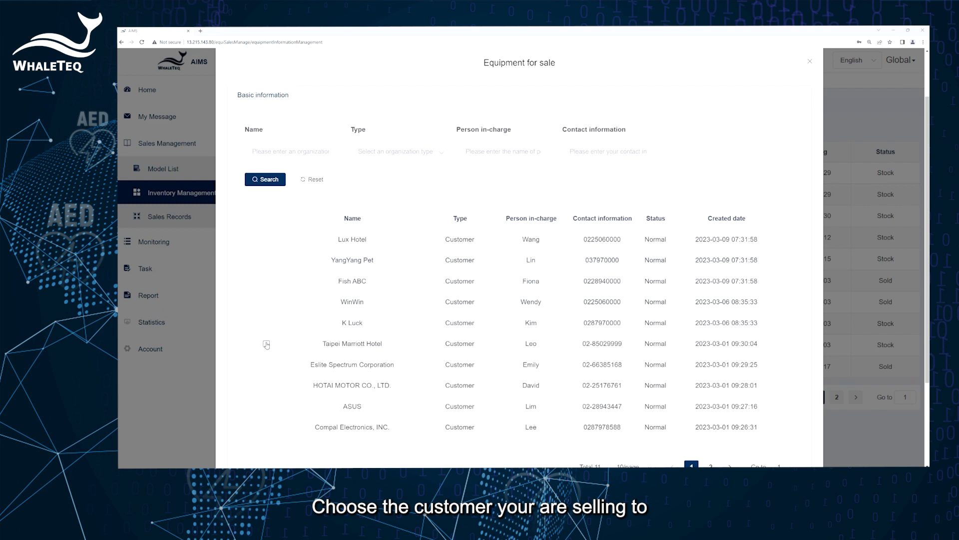
click(266, 344)
scroll(380, 406, down, 2)
scroll(379, 405, down, 1)
click(296, 373)
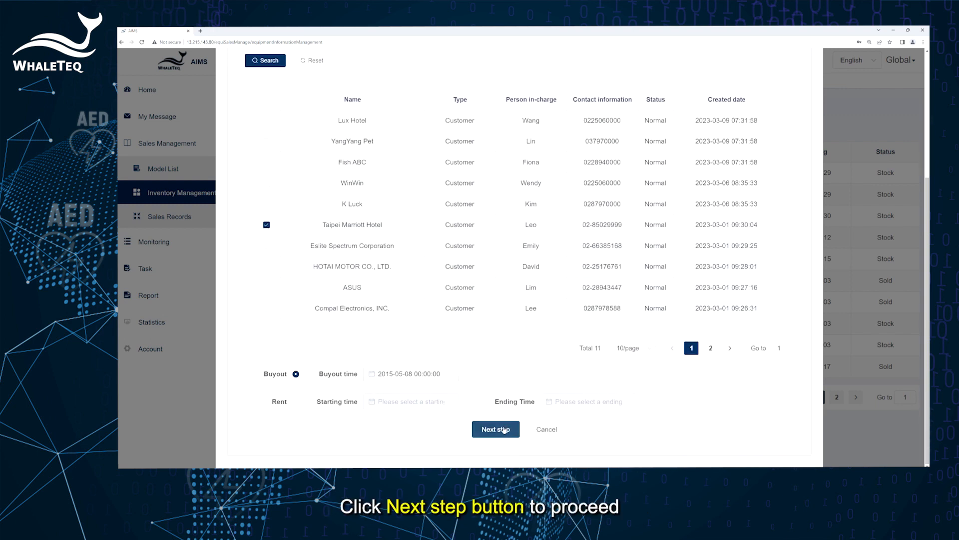
click(504, 430)
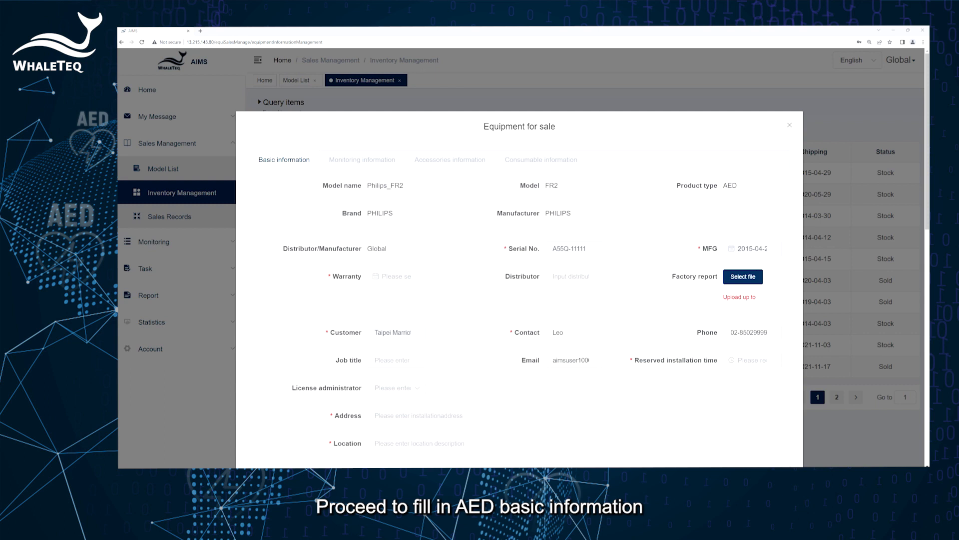
- Set the warranty date to a day in June 2020
click(400, 276)
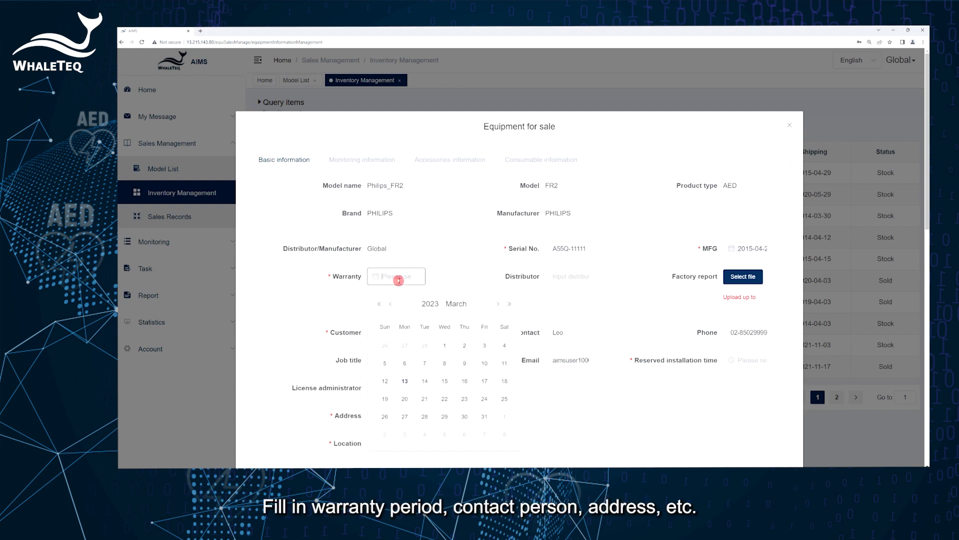
click(430, 304)
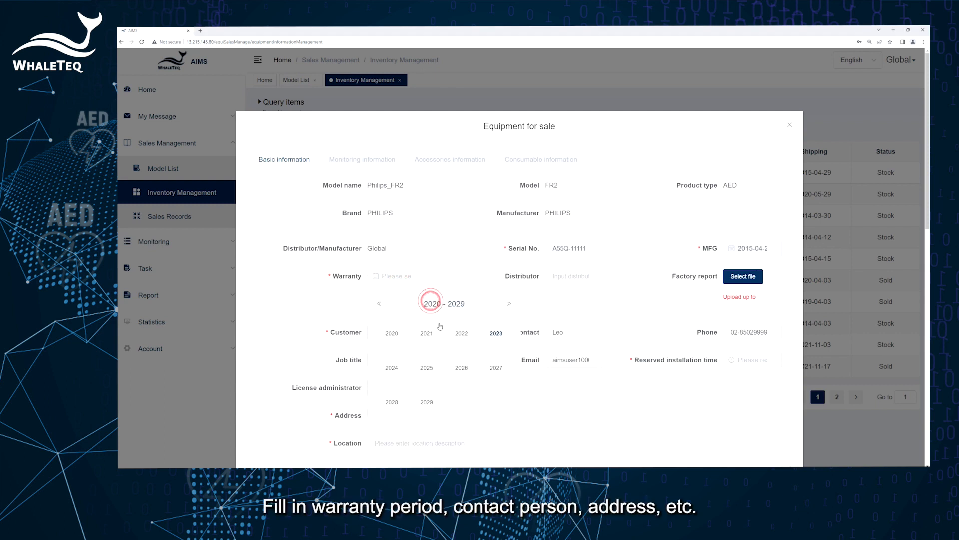
click(396, 331)
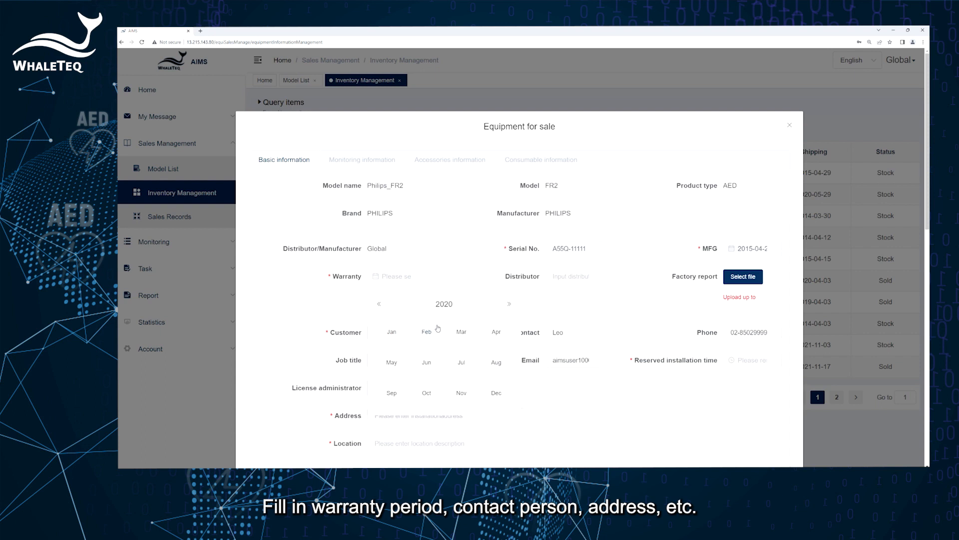
click(426, 362)
click(422, 417)
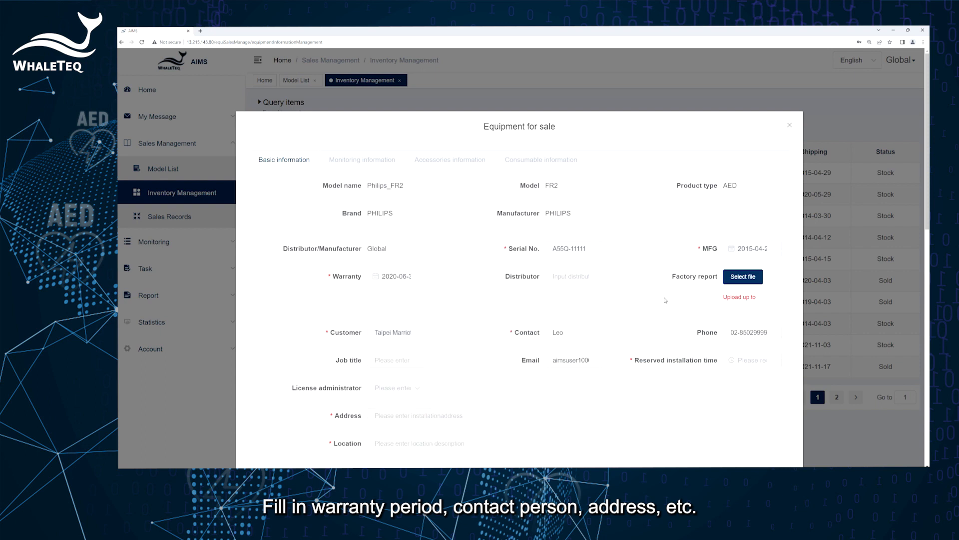
- Set the reserved installation time to 2015-06-30
click(747, 361)
click(786, 177)
click(781, 244)
click(789, 242)
click(780, 293)
click(863, 336)
- Paste in the installation address and enter Office as the location
scroll(535, 292, down, 3)
click(535, 288)
click(469, 316)
text(O)
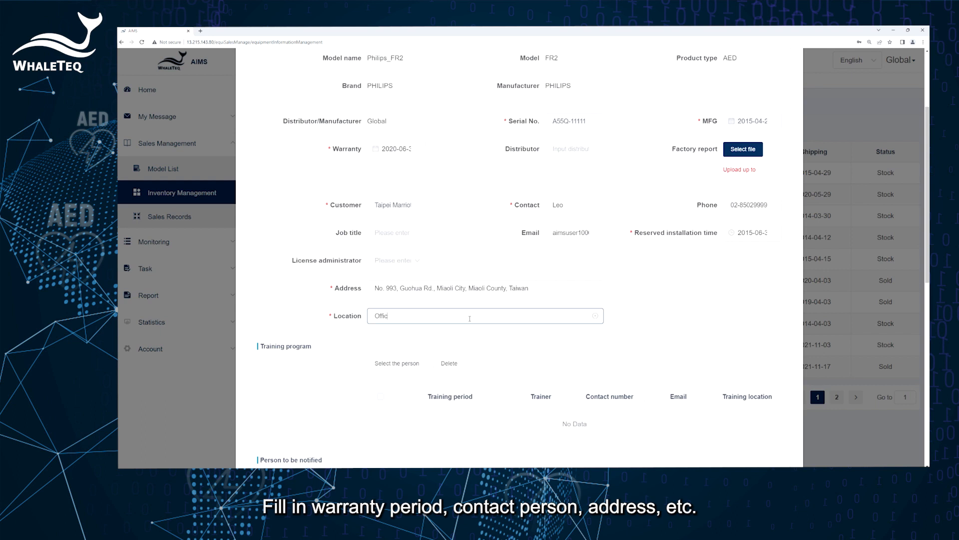
scroll(465, 324, down, 2)
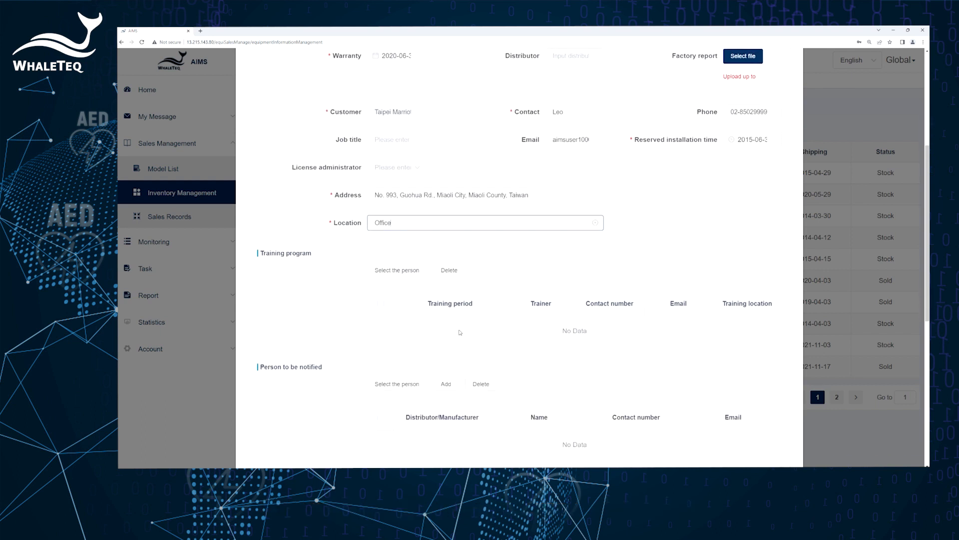
scroll(453, 333, down, 1)
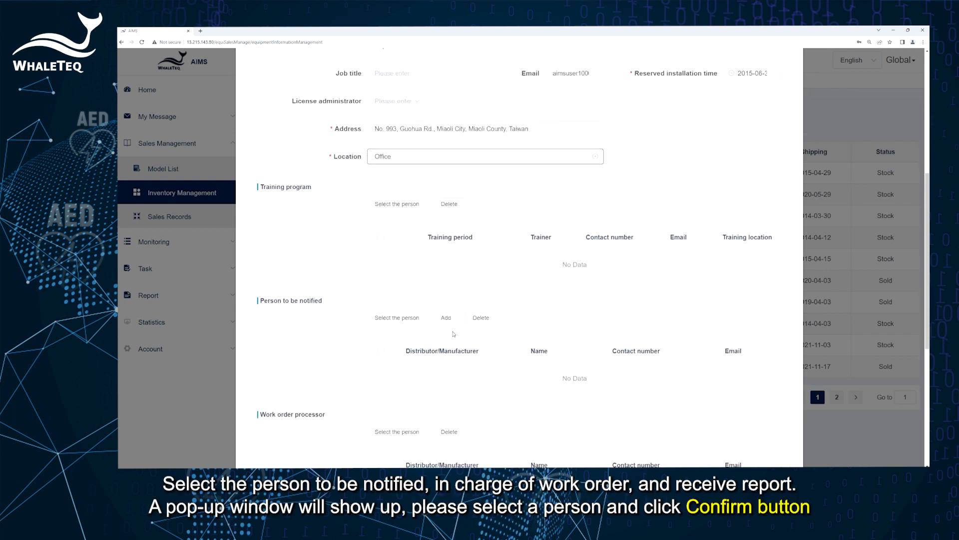
- Make Global the notified person and the work order processor
click(418, 323)
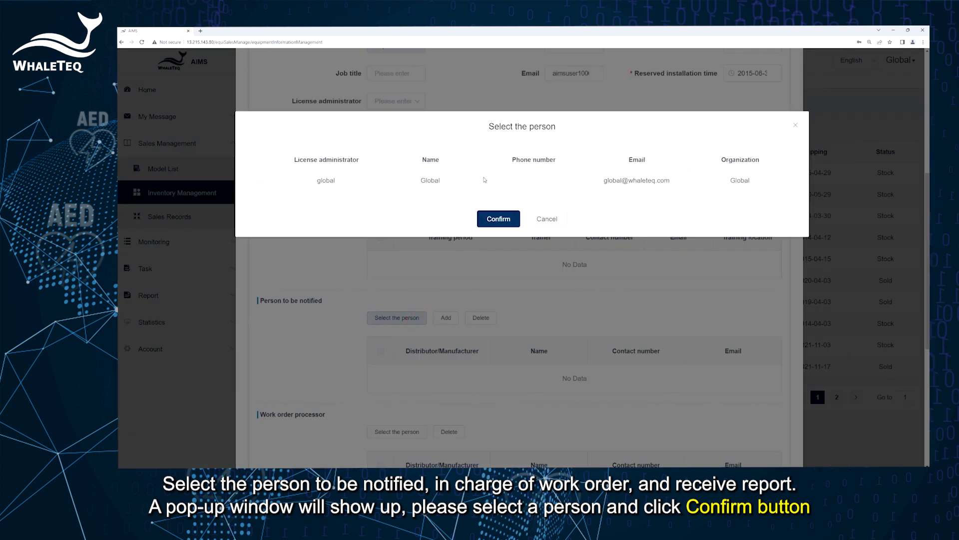
click(258, 180)
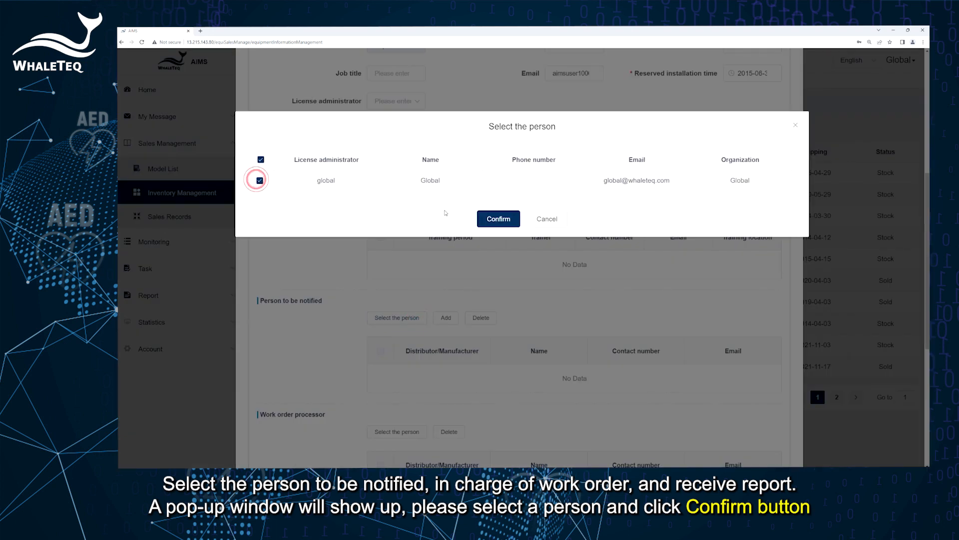
click(493, 219)
scroll(465, 318, down, 4)
click(384, 199)
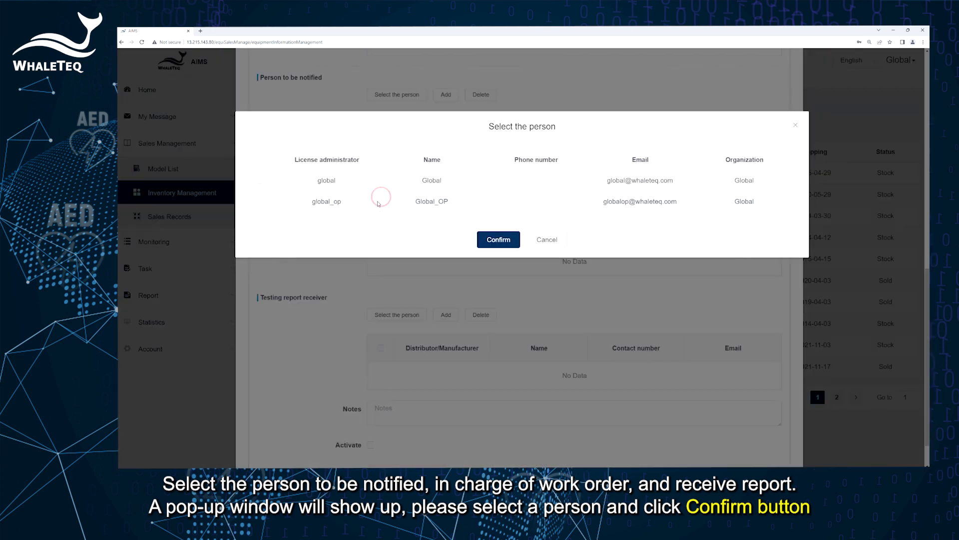
click(259, 181)
click(498, 239)
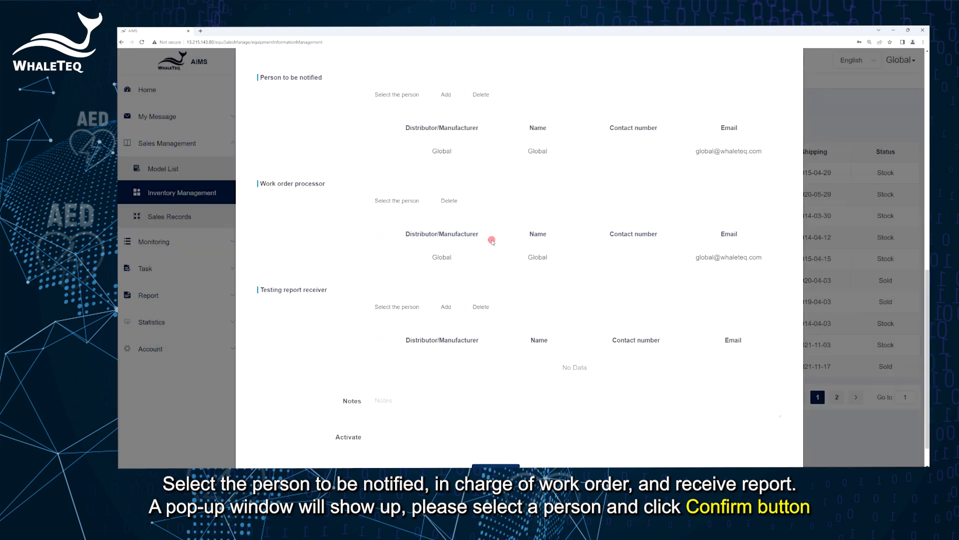
- Make Global the testing report receiver, tick Activate, and add the note 'ok'
scroll(440, 340, down, 2)
click(384, 273)
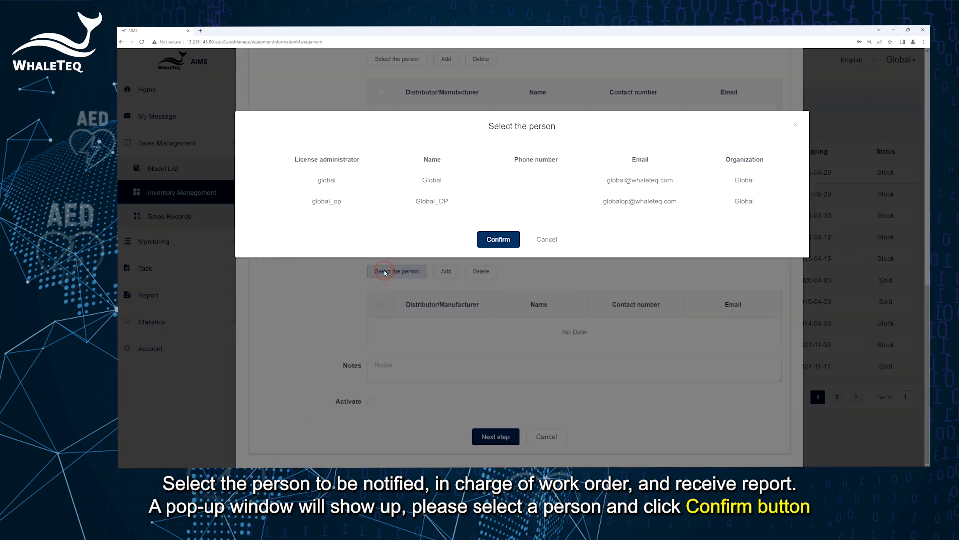
click(260, 181)
click(500, 240)
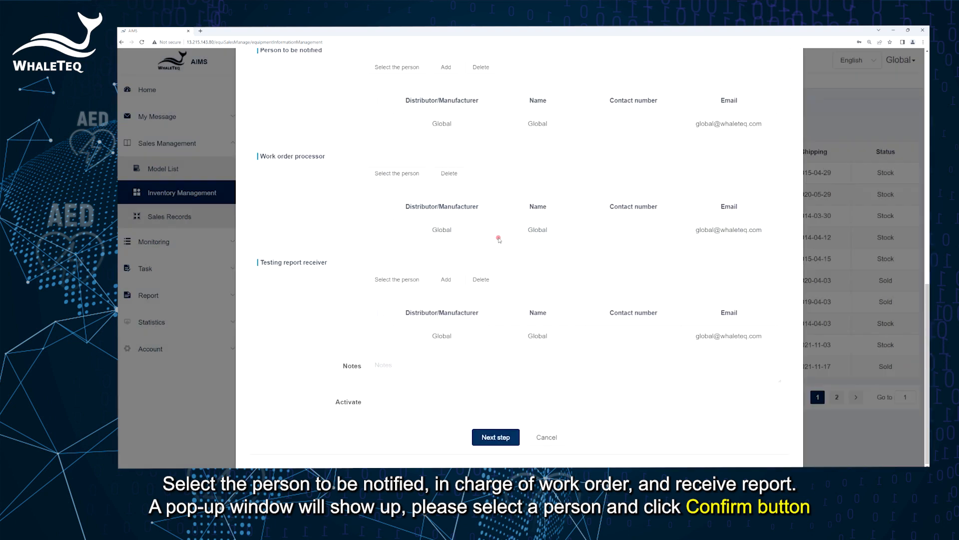
click(370, 401)
click(420, 372)
text(ok)
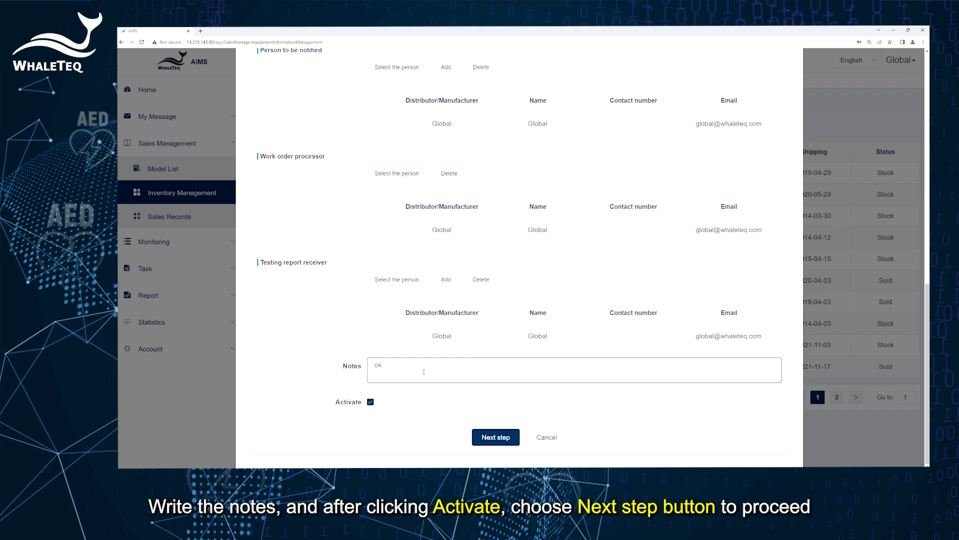
- Confirm the Monitoring, Accessories and Consumable information tabs to save the A55Q-11111 sale
click(505, 438)
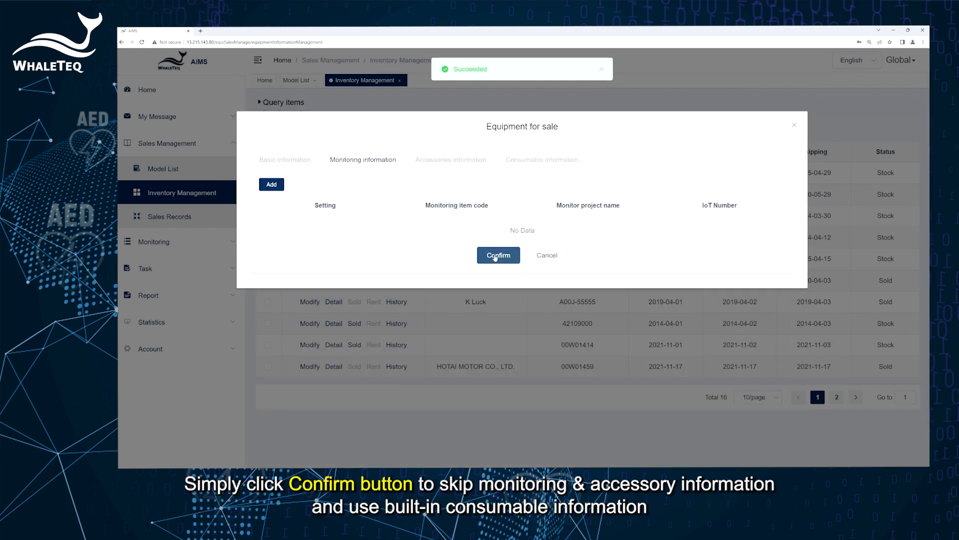
click(496, 255)
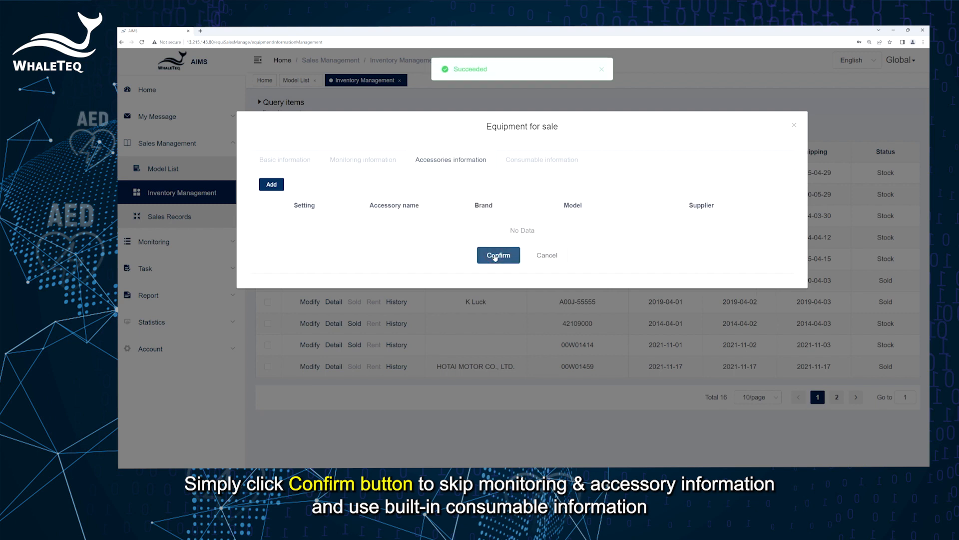
click(496, 256)
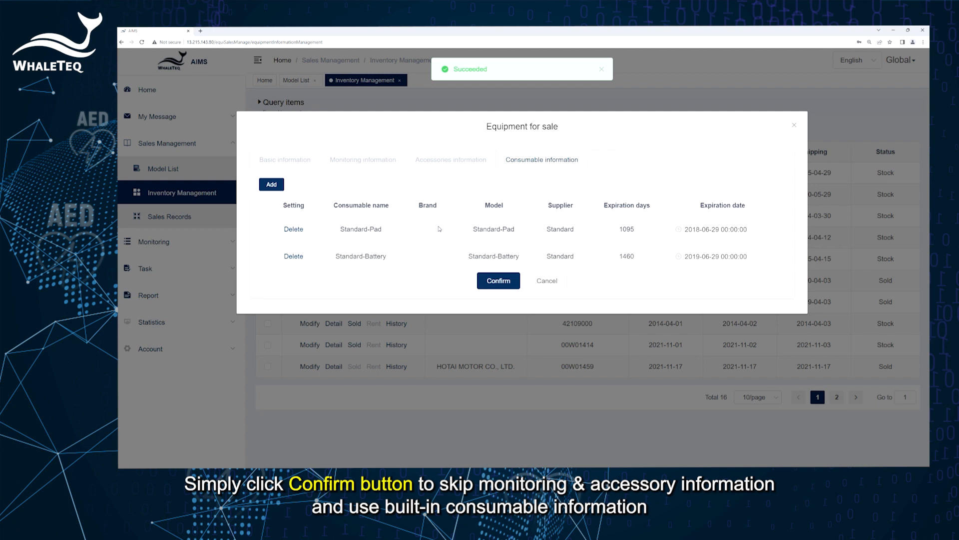
click(501, 281)
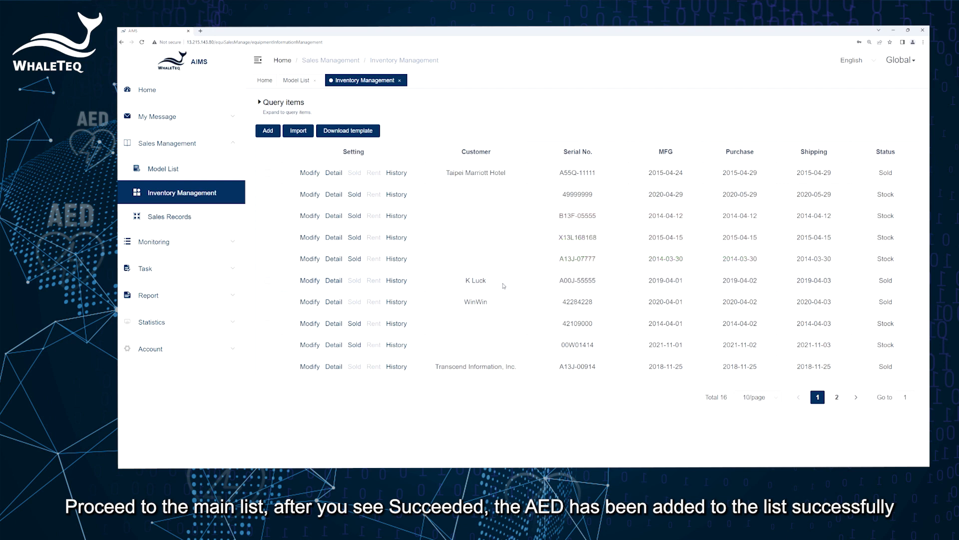
click(199, 243)
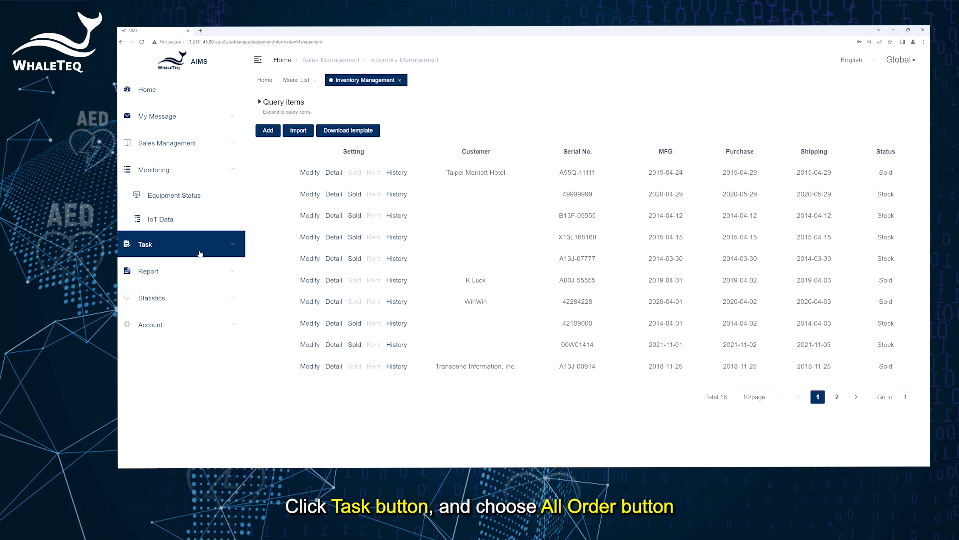
- Open All Order under Task and dispatch the Taipei Marriott Hotel order to Global
click(199, 253)
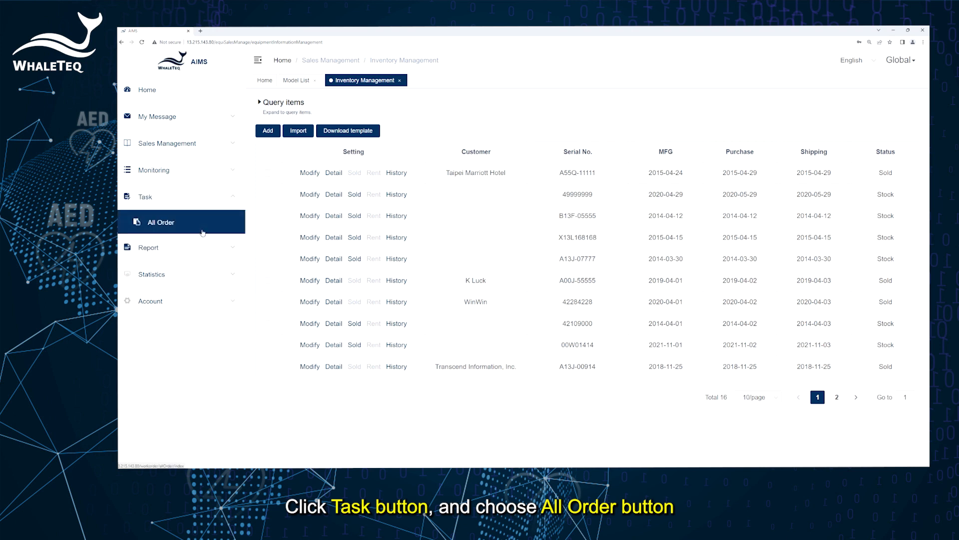
click(202, 232)
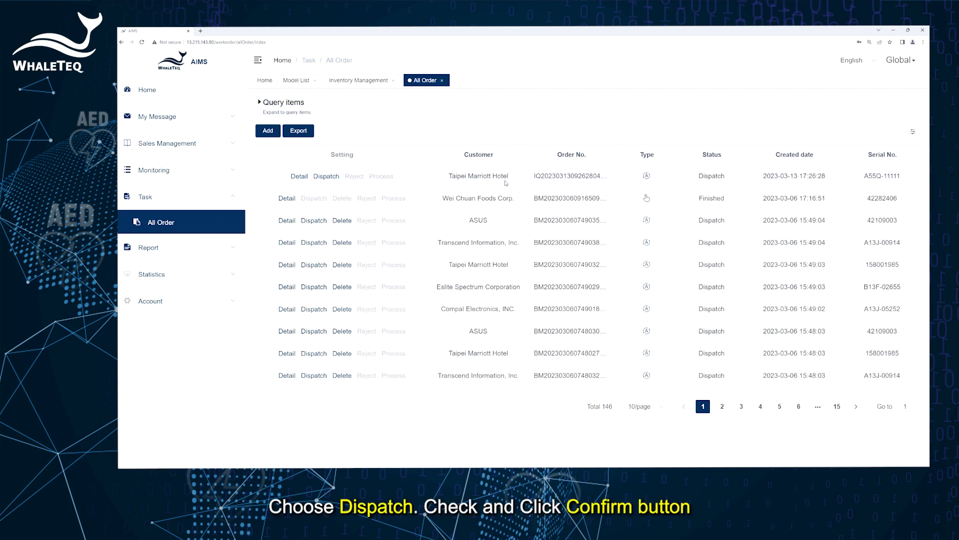
click(327, 177)
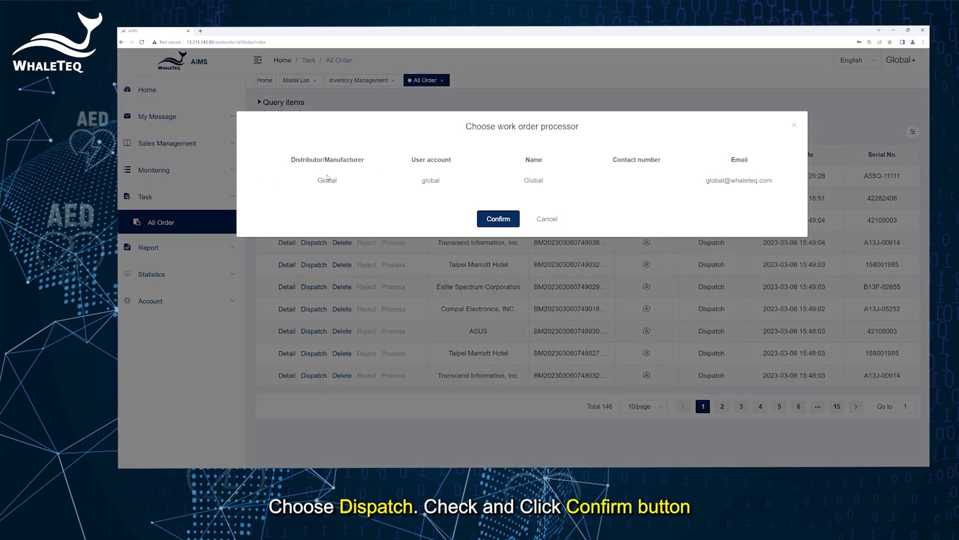
click(262, 180)
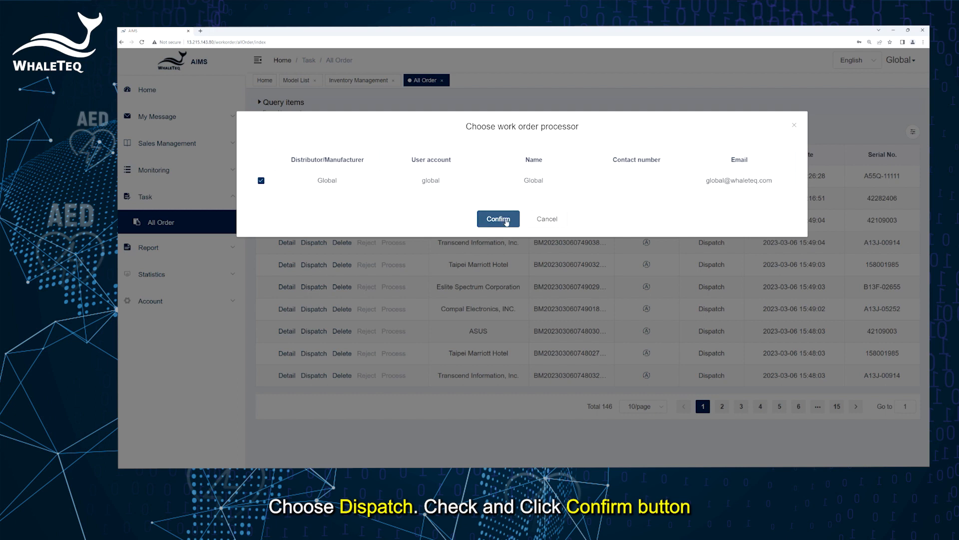
click(505, 220)
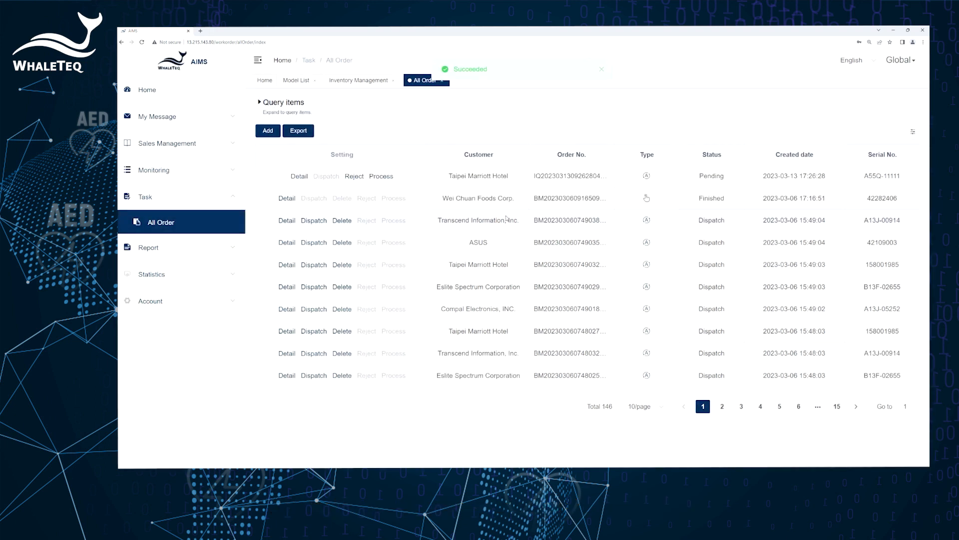
- Start processing the Taipei Marriott Hotel installation order with Global as installer
click(381, 177)
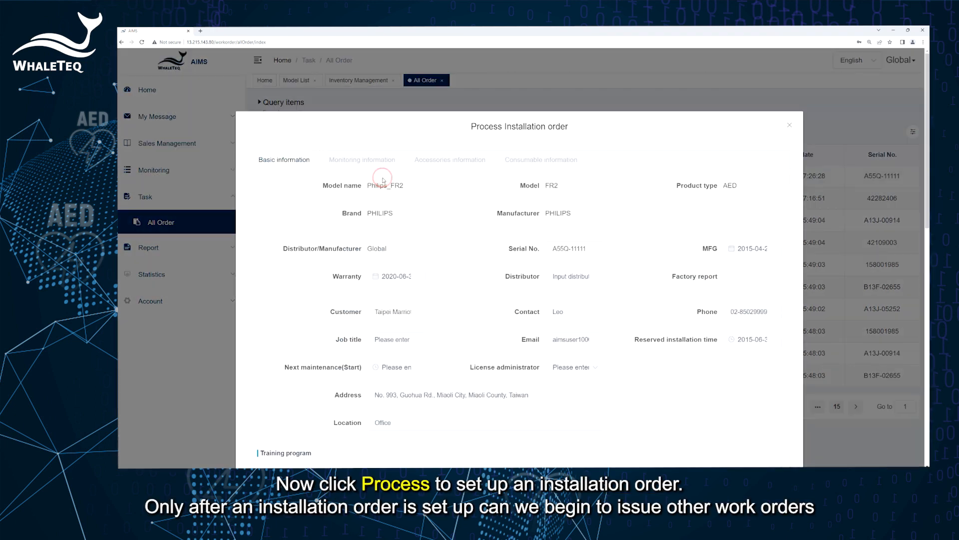
scroll(433, 283, down, 5)
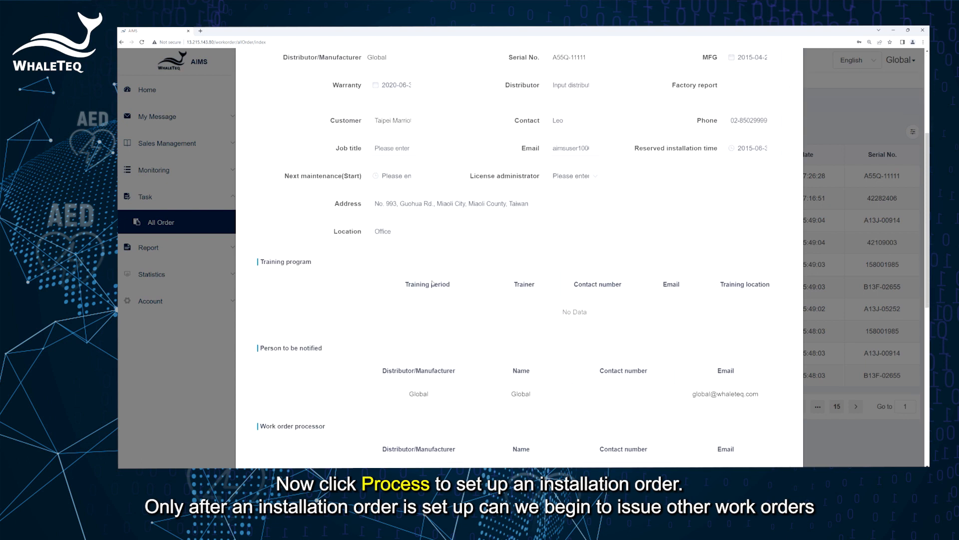
scroll(433, 283, down, 5)
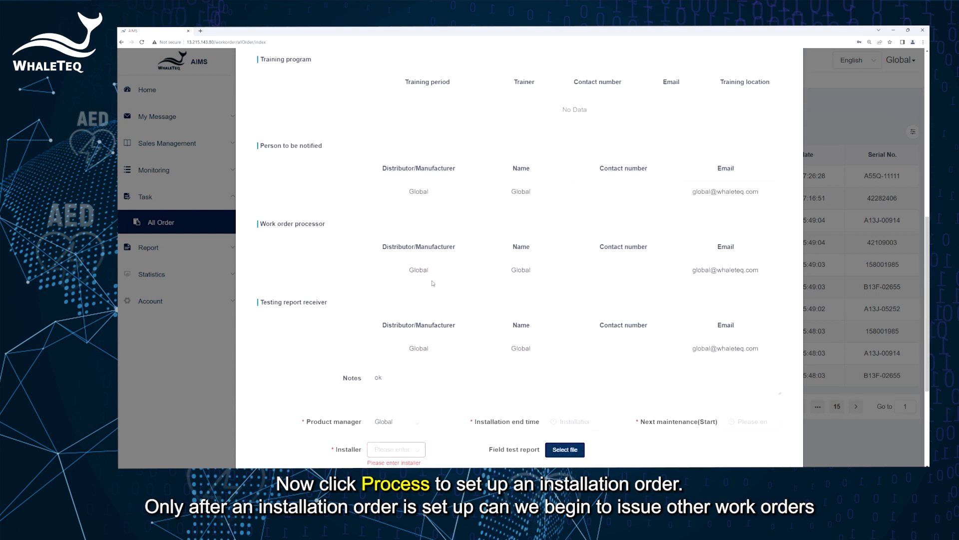
scroll(433, 283, down, 1)
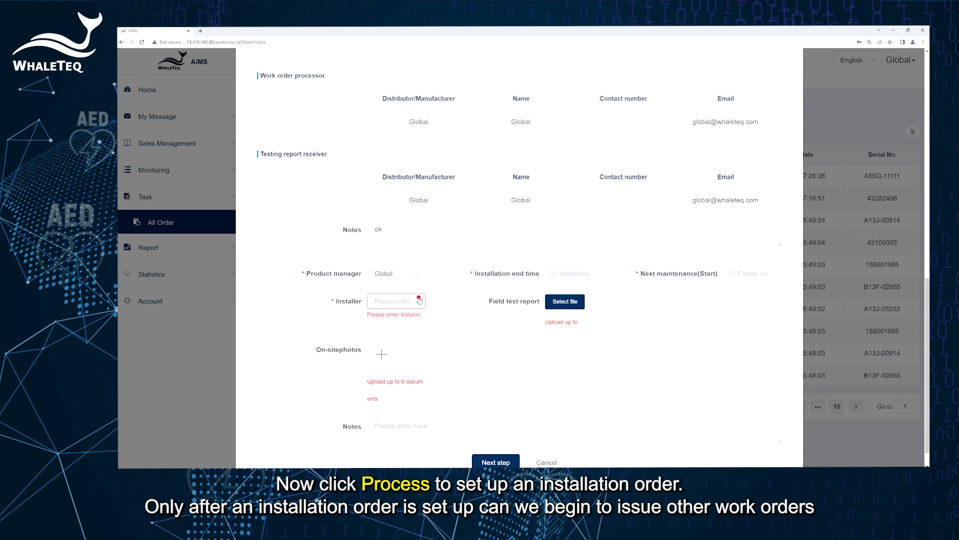
click(417, 301)
click(397, 327)
- Set the installation end time to 2015-06-30
click(572, 273)
click(579, 91)
click(605, 148)
click(608, 149)
click(603, 206)
click(686, 249)
- Set next maintenance to 2020-06-30 and submit the order details
click(757, 274)
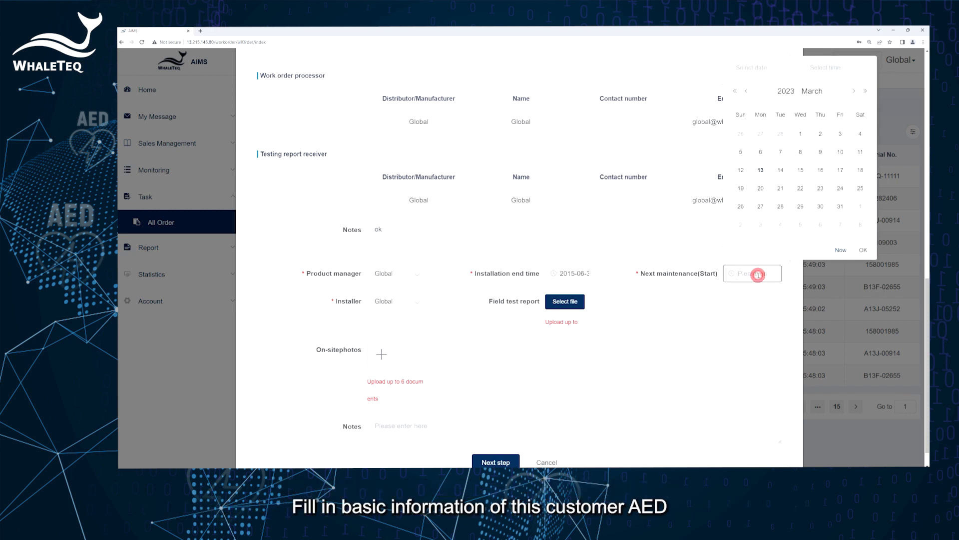
click(787, 91)
click(748, 121)
click(783, 152)
click(781, 207)
scroll(413, 352, down, 1)
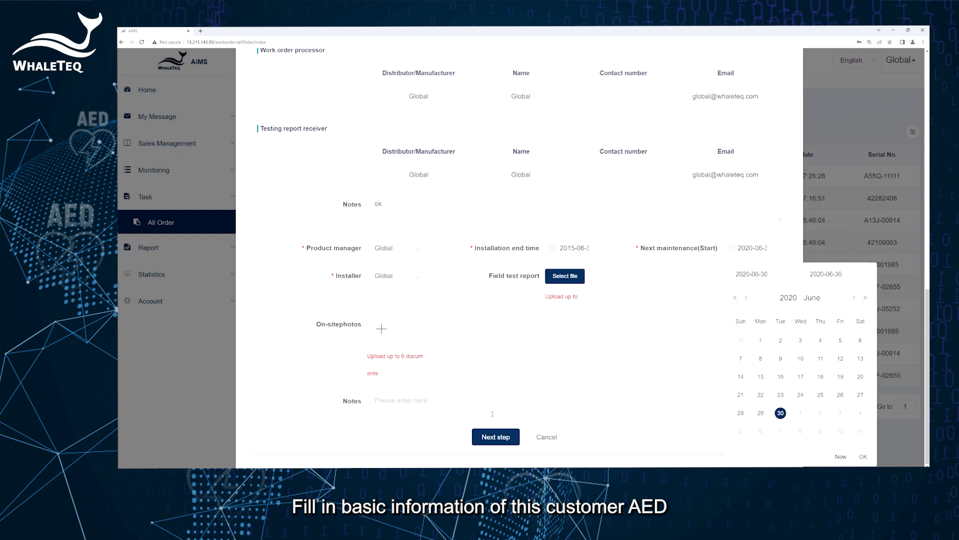
click(491, 436)
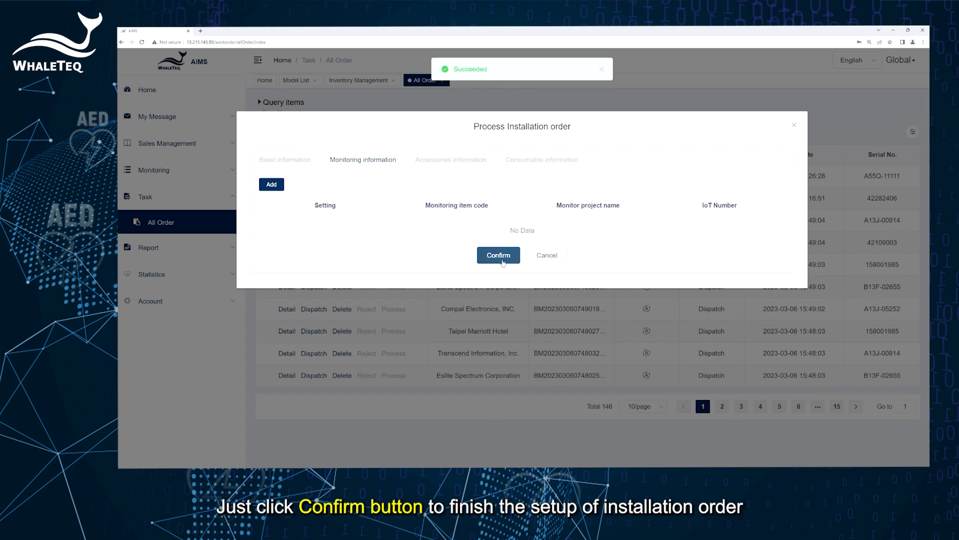
- Confirm the Monitoring, Accessories and Consumable tabs to finish the installation, then return Home
click(501, 260)
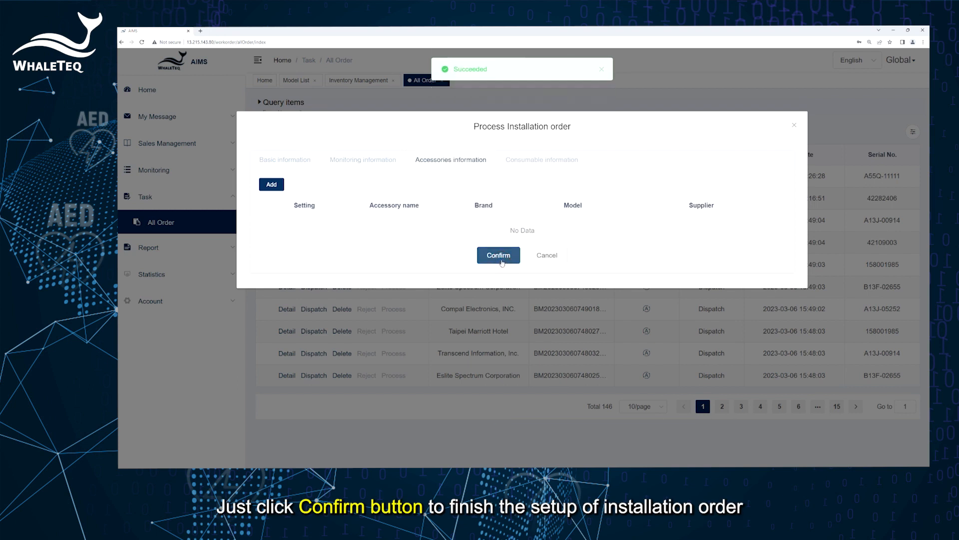
click(501, 261)
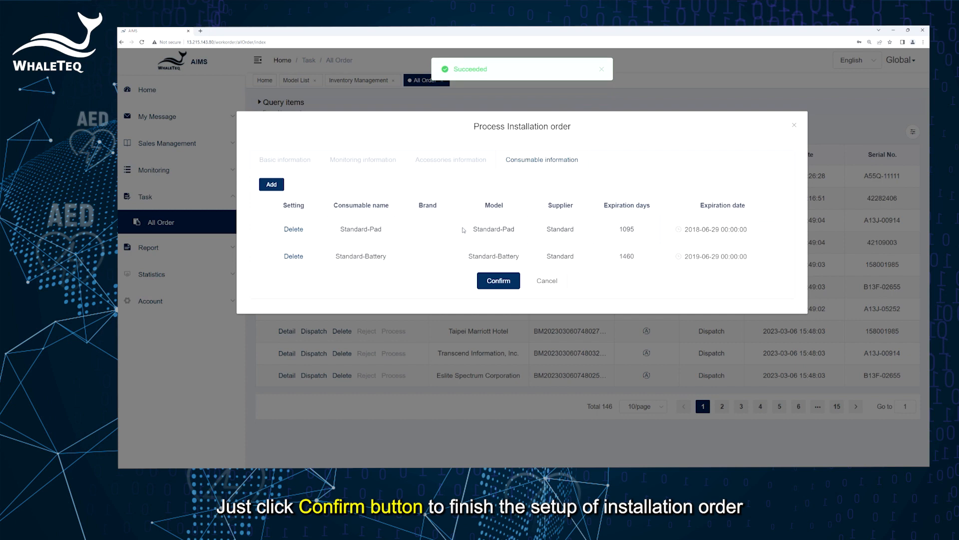
click(498, 280)
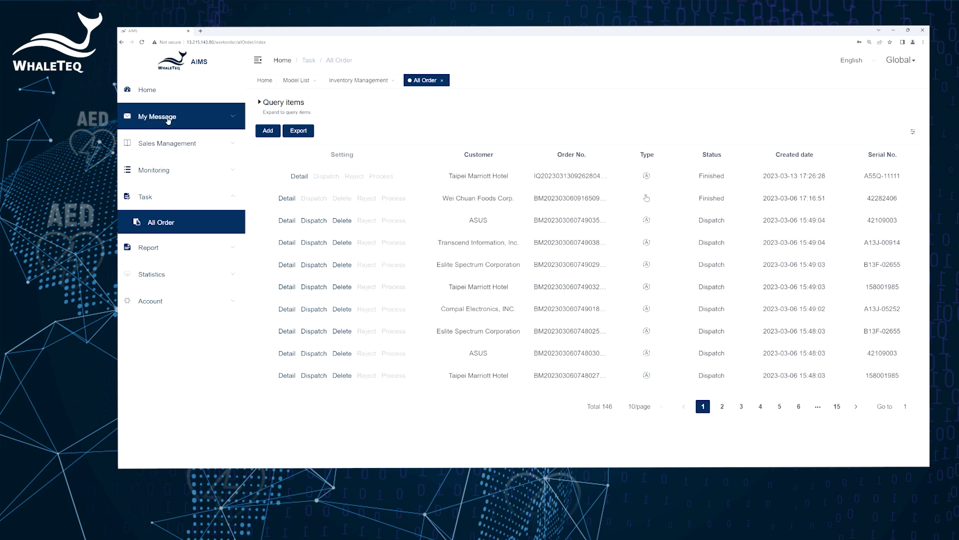
click(176, 93)
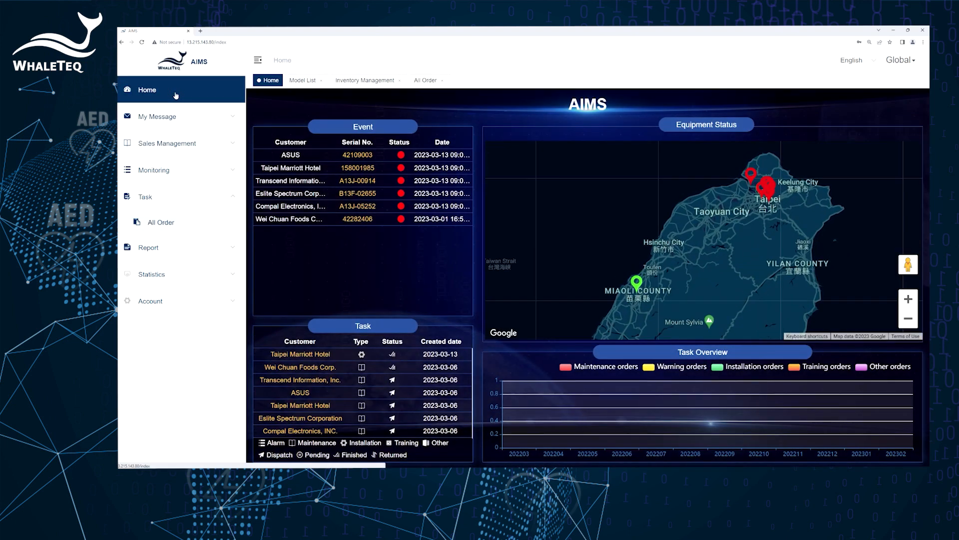